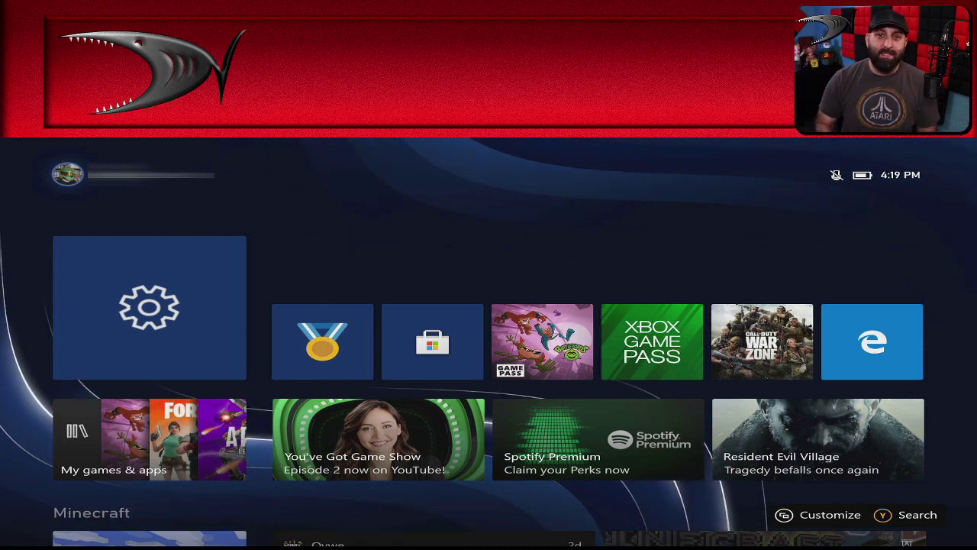
# Open the TV & display options in the console's general settings.
pyautogui.press('Down')
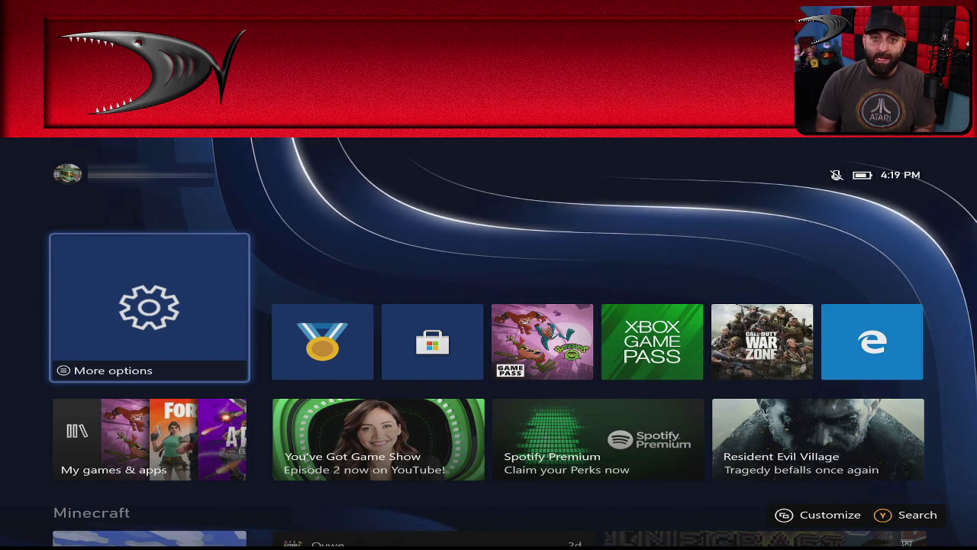
pyautogui.press('Return')
pyautogui.press('Up')
pyautogui.press('Right')
pyautogui.press('Down')
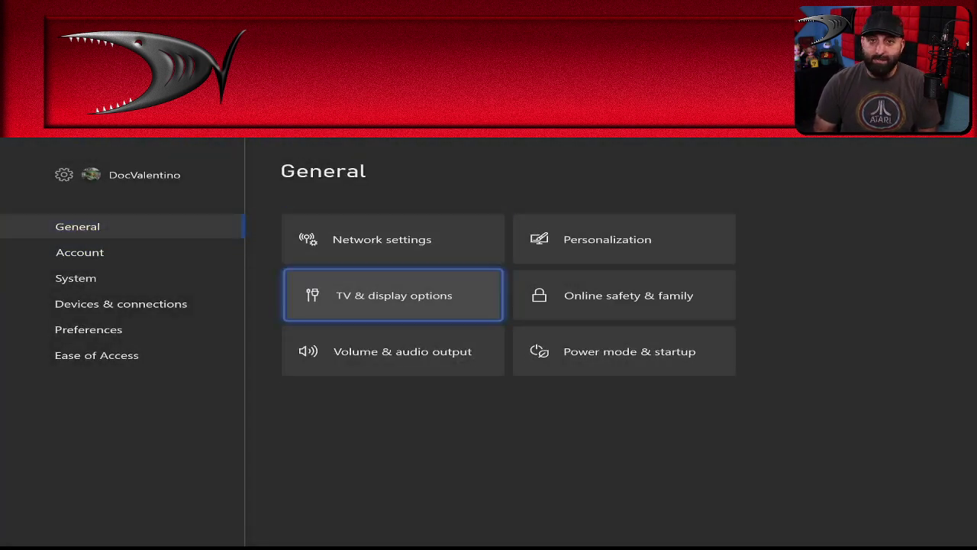
pyautogui.press('Return')
pyautogui.press('Down')
pyautogui.press('Up')
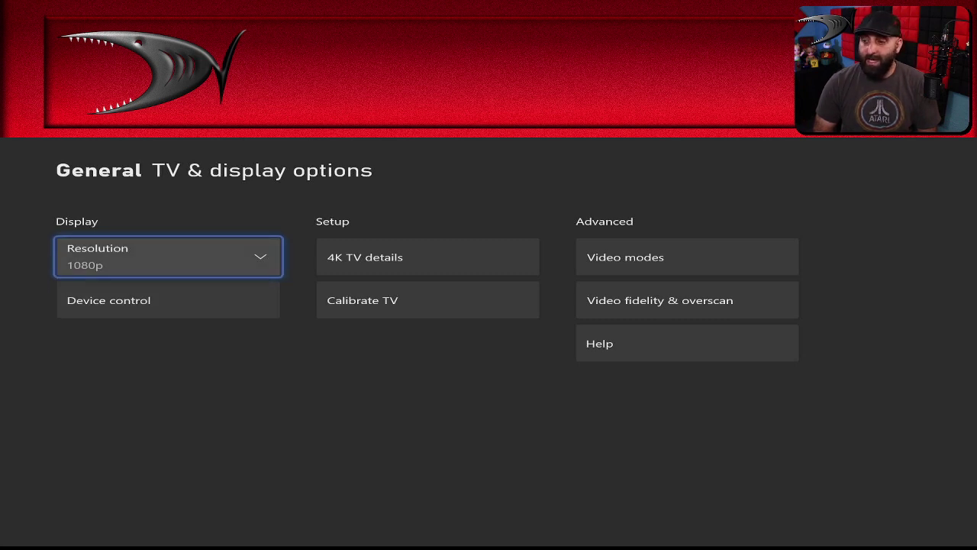
# Go through the display resolution choices and select 1080p.
pyautogui.press('Return')
pyautogui.press('Down')
pyautogui.press('Down')
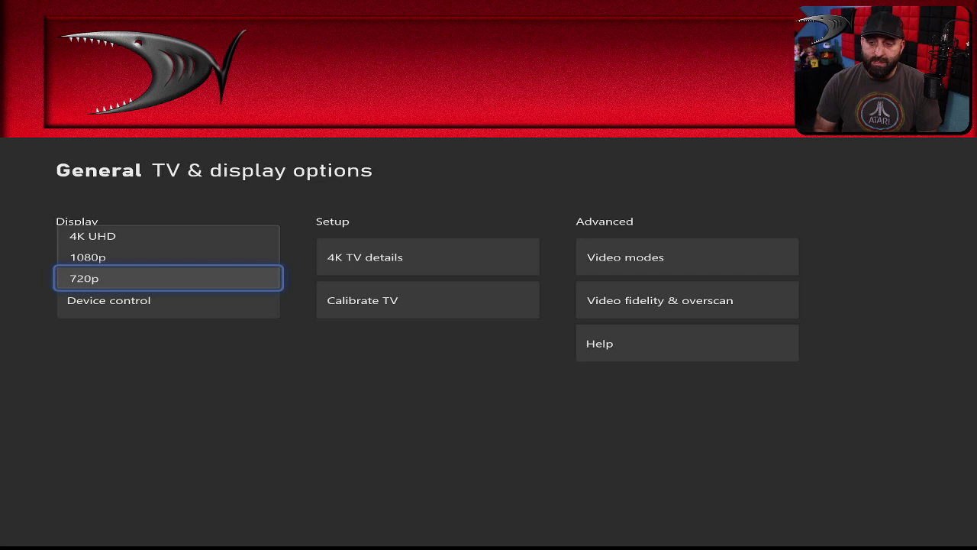
pyautogui.press('Up')
pyautogui.press('Up')
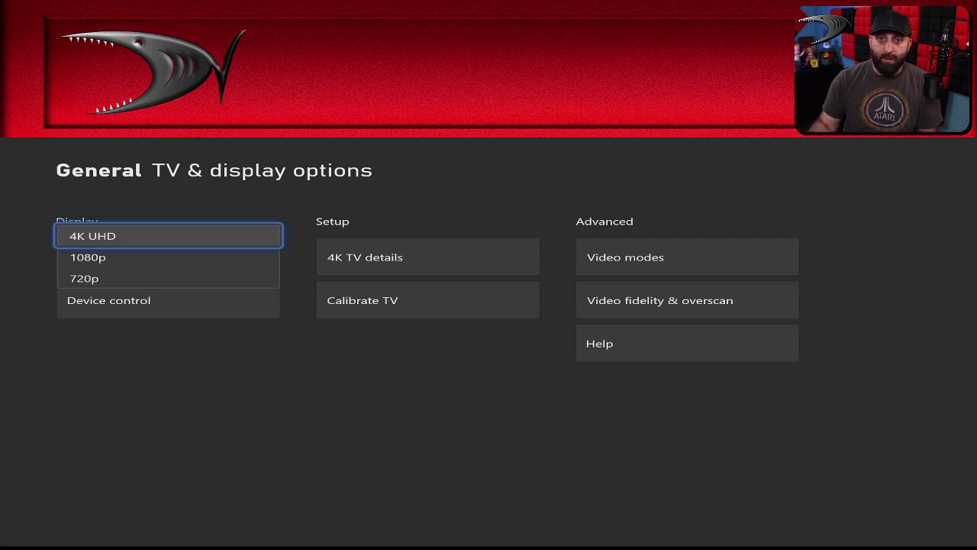
pyautogui.press('Down')
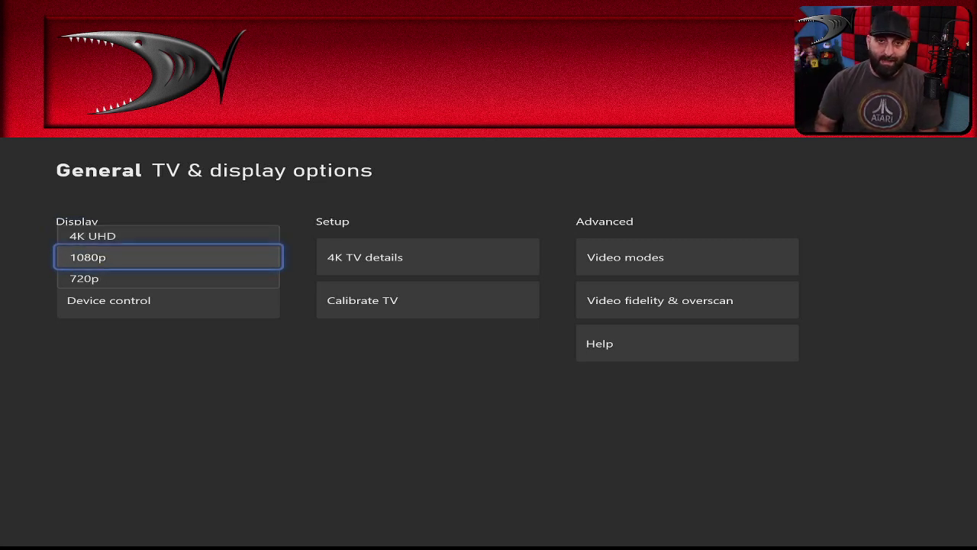
pyautogui.press('Return')
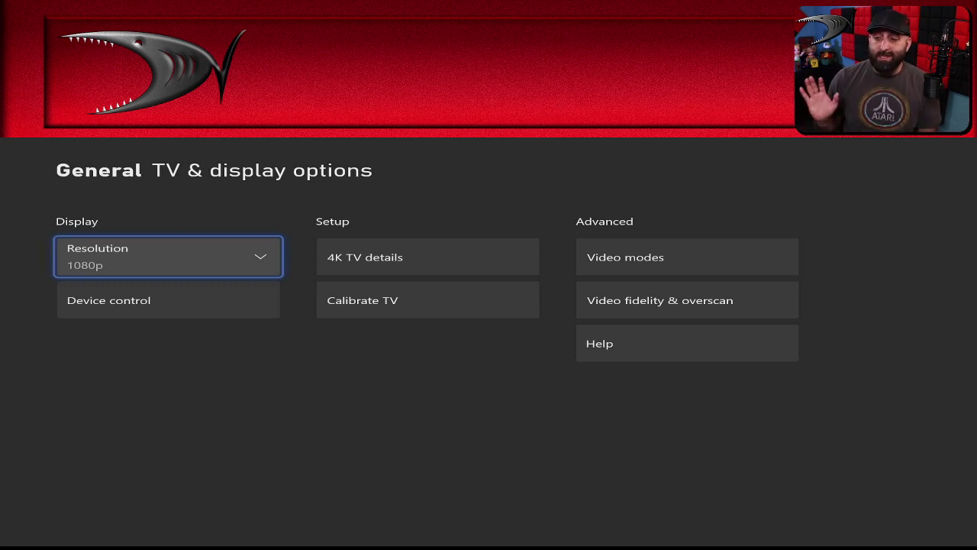
# Check the device control page with its HDMI-CEC options and the 4K TV details.
pyautogui.press('Down')
pyautogui.press('Return')
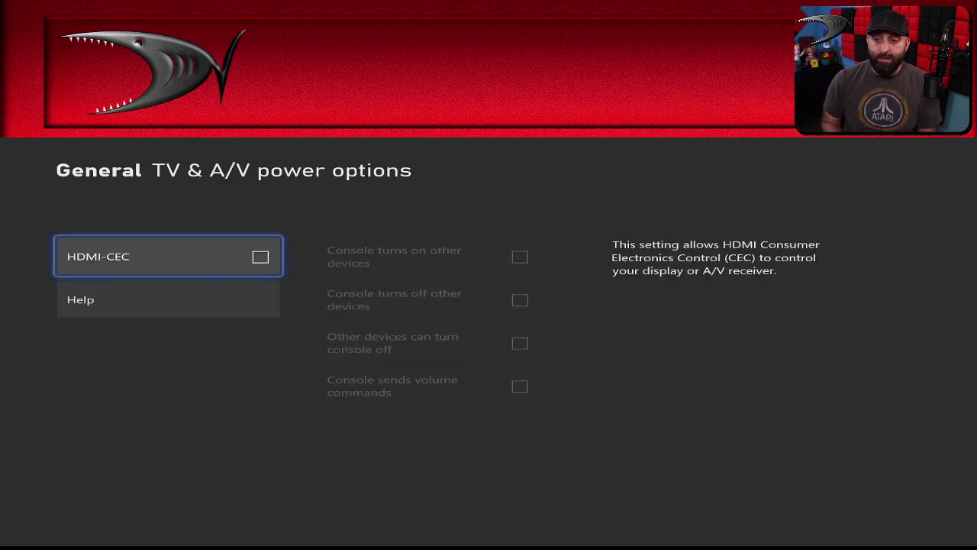
pyautogui.press('Escape')
pyautogui.press('Right')
pyautogui.press('Return')
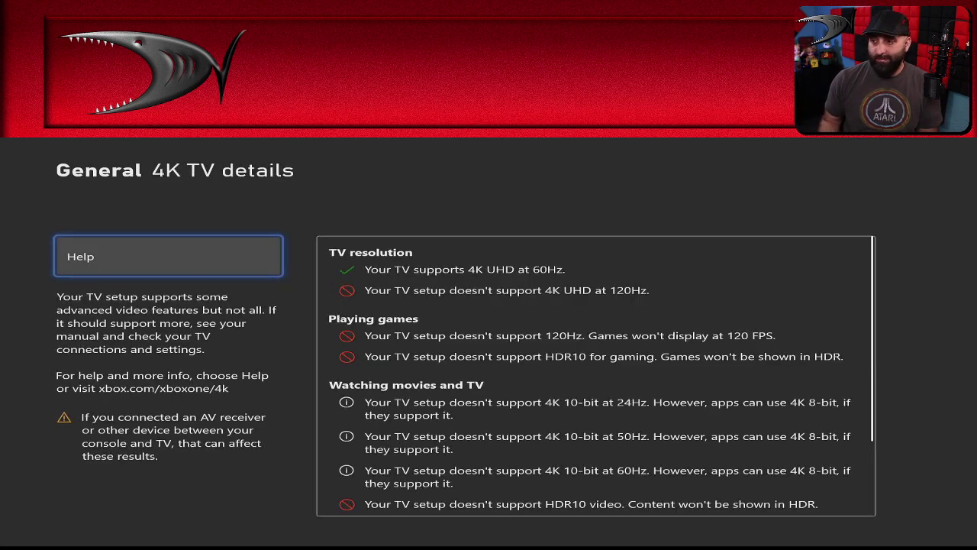
pyautogui.press('Escape')
# Check the TV calibration and the console's video modes.
pyautogui.press('Down')
pyautogui.press('Right')
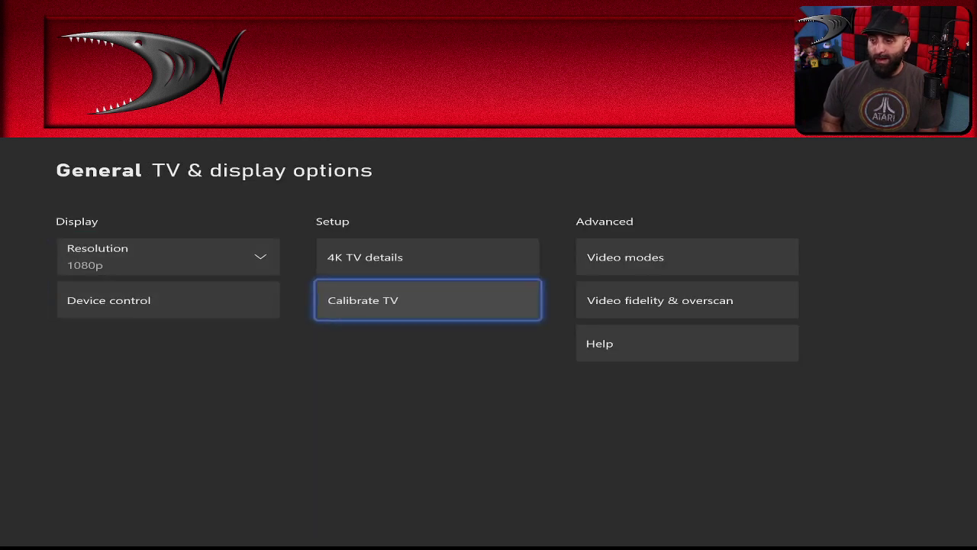
pyautogui.press('Return')
pyautogui.press('Escape')
pyautogui.press('Right')
pyautogui.press('Right')
pyautogui.press('Return')
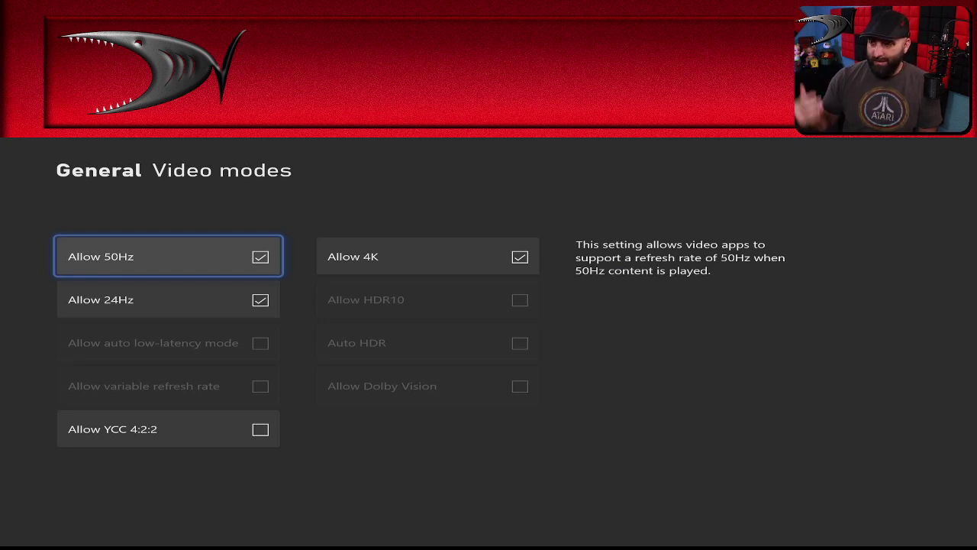
pyautogui.press('Escape')
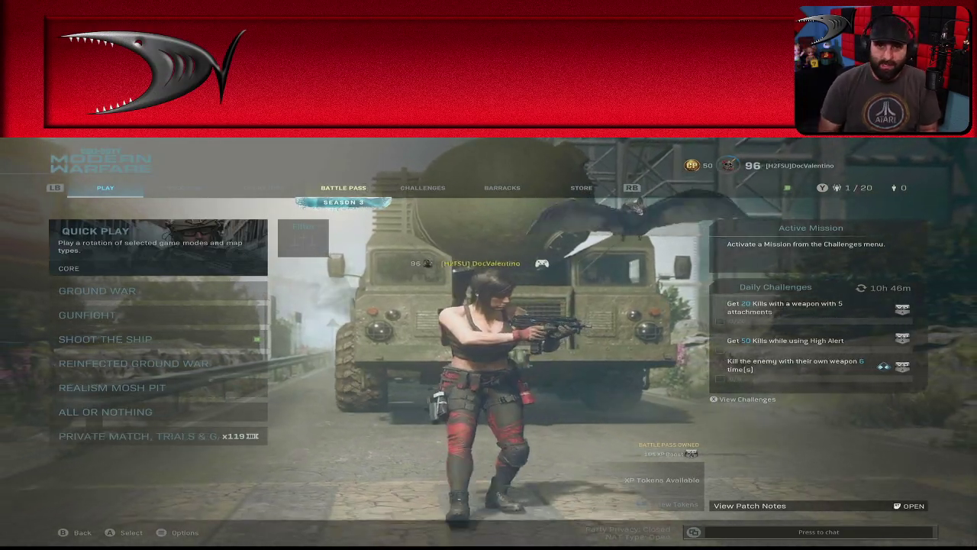
# Open the options in Call of Duty: Modern Warfare and bring up the general settings.
pyautogui.press('F3')
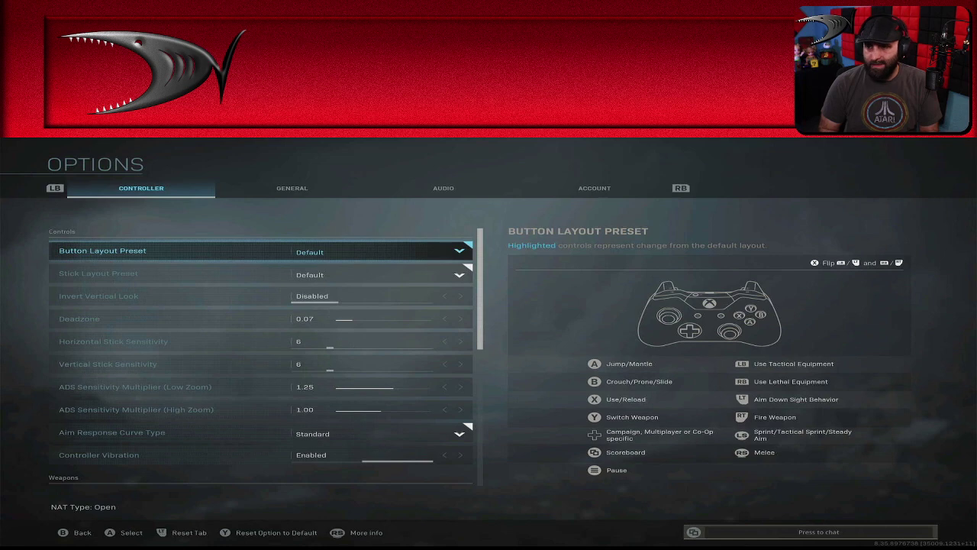
pyautogui.press('e')
pyautogui.press('e')
pyautogui.press('q')
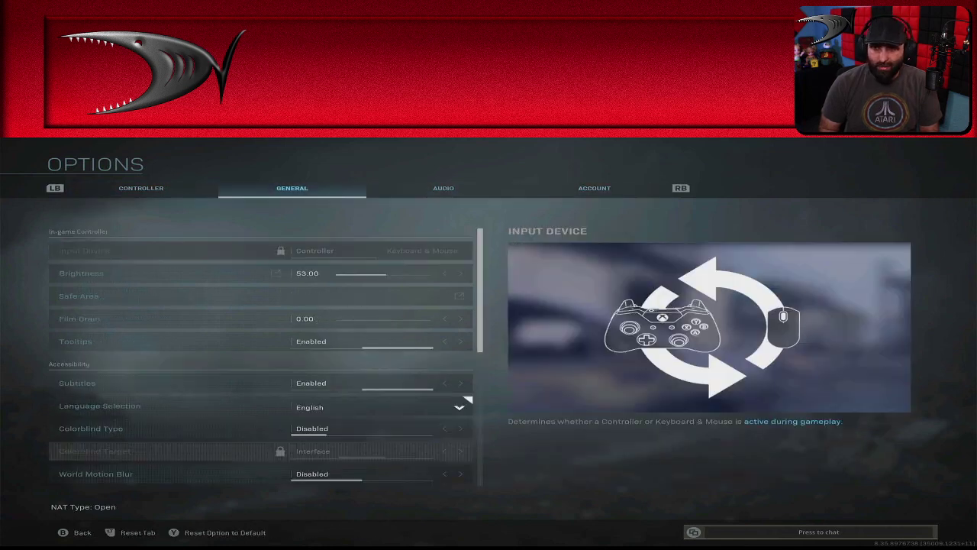
pyautogui.press('q')
pyautogui.press('e')
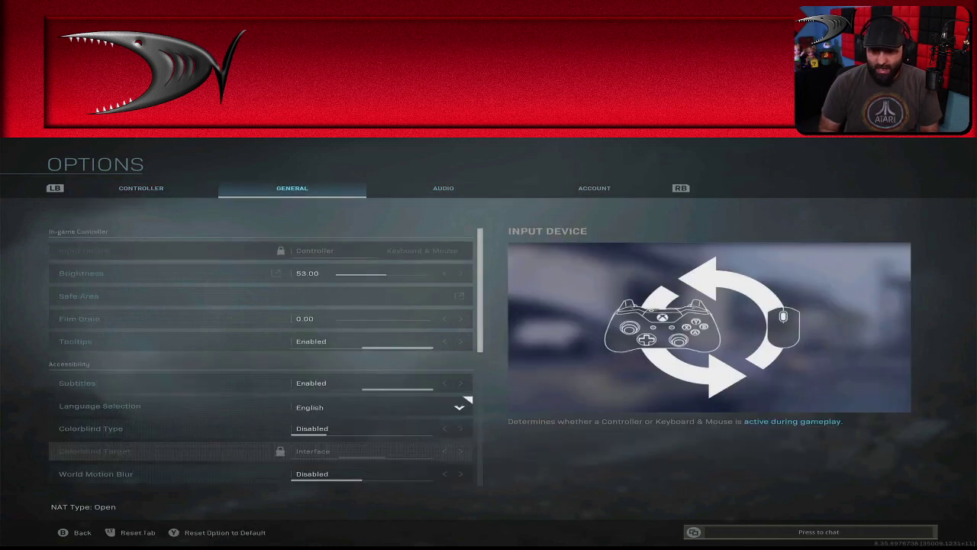
# Examine the general settings through the accessibility, HUD and content filter sections, and return to the main menu.
pyautogui.press('Down')
pyautogui.press('Down')
pyautogui.press('Down')
pyautogui.press('Down')
pyautogui.press('Down')
pyautogui.press('Down')
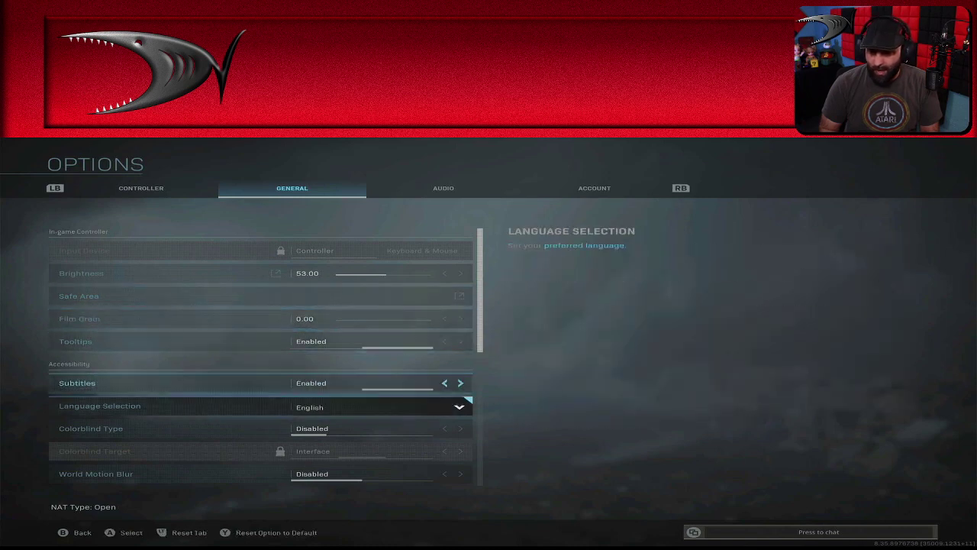
pyautogui.press('Down')
pyautogui.press('Down')
pyautogui.press('Down')
pyautogui.press('Down')
pyautogui.press('Down')
pyautogui.press('Down')
pyautogui.press('Down')
pyautogui.press('Down')
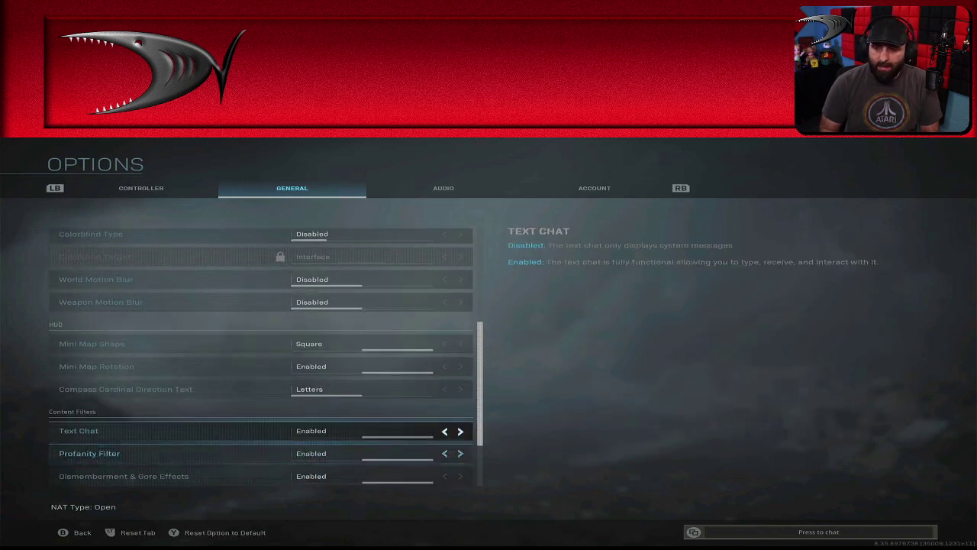
pyautogui.press('Up')
pyautogui.press('Up')
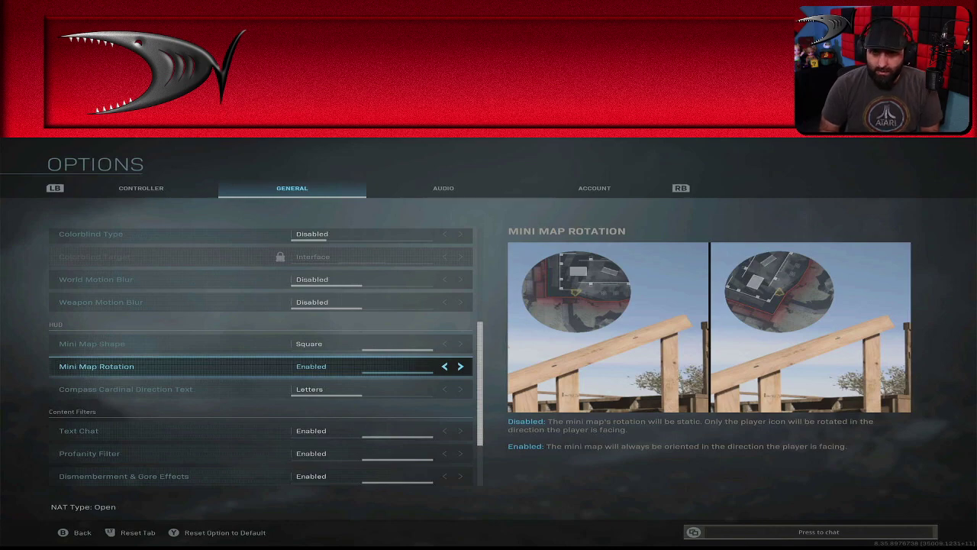
pyautogui.press('Escape')
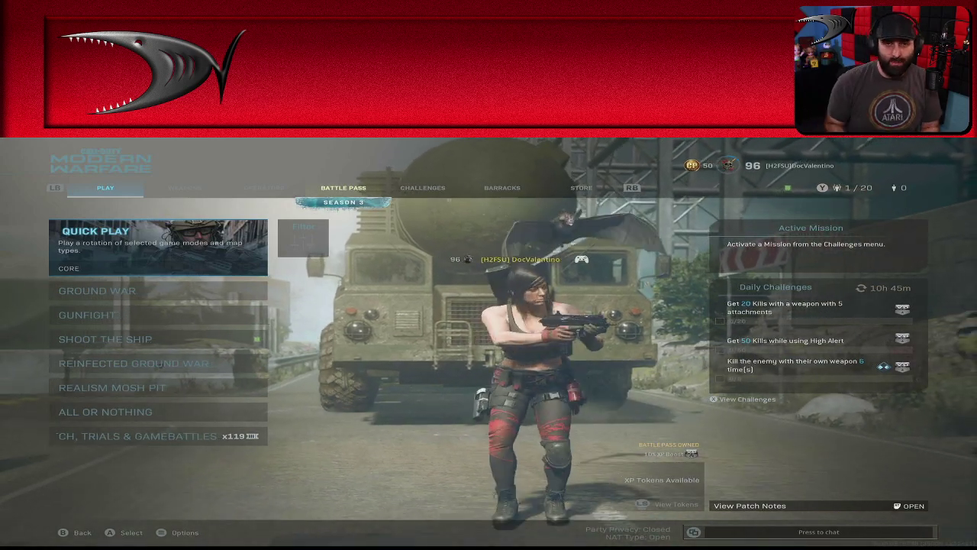
# Go to the private match entry of the play menu and start a Team Deathmatch match.
pyautogui.press('Down')
pyautogui.press('Down')
pyautogui.press('Down')
pyautogui.press('Down')
pyautogui.press('Down')
pyautogui.press('Down')
pyautogui.press('Down')
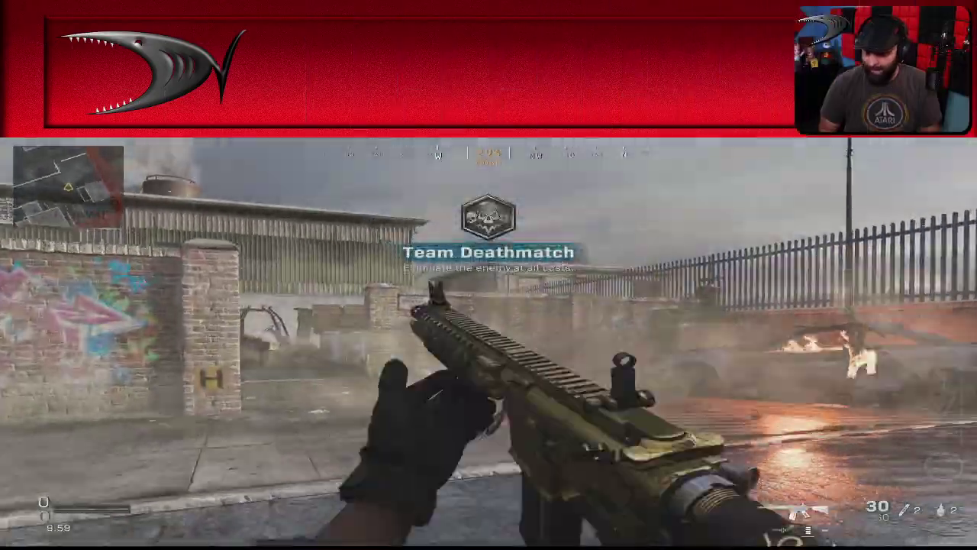
# Run and jump through the yard to look at the in-game view on the console.
pyautogui.press('w')
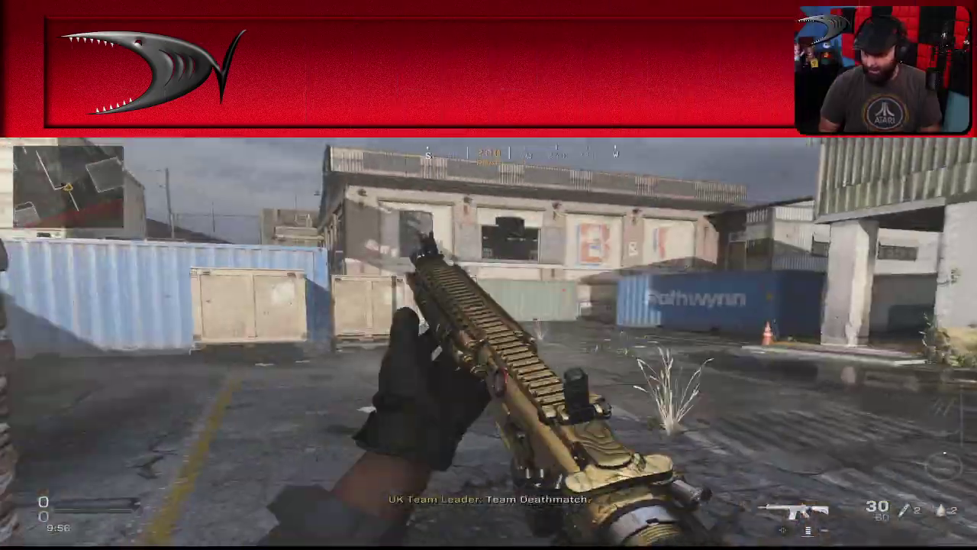
pyautogui.press('w')
pyautogui.press('space')
pyautogui.press('w')
pyautogui.press('space')
pyautogui.press('space')
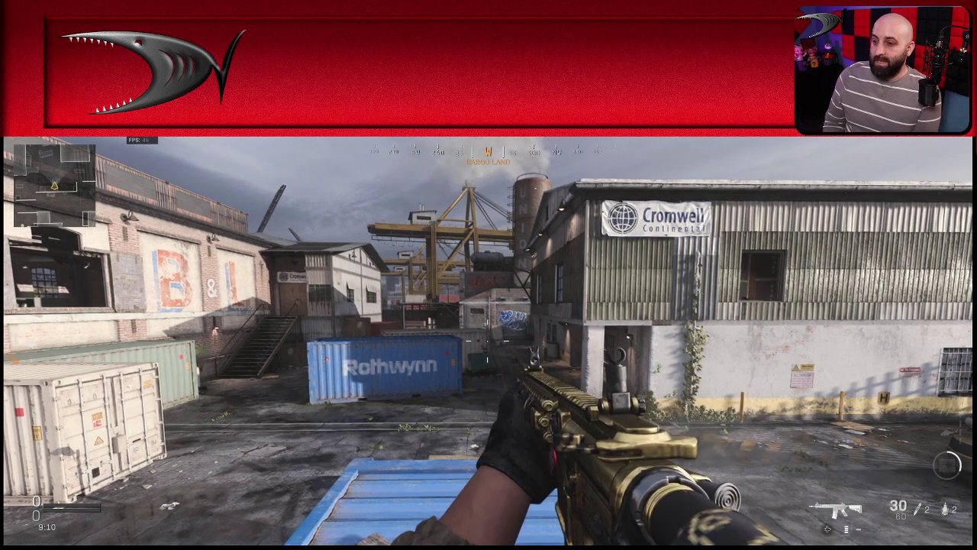
# Pause the PC match and examine the aspect ratio setting in the graphics options.
pyautogui.press('Escape')
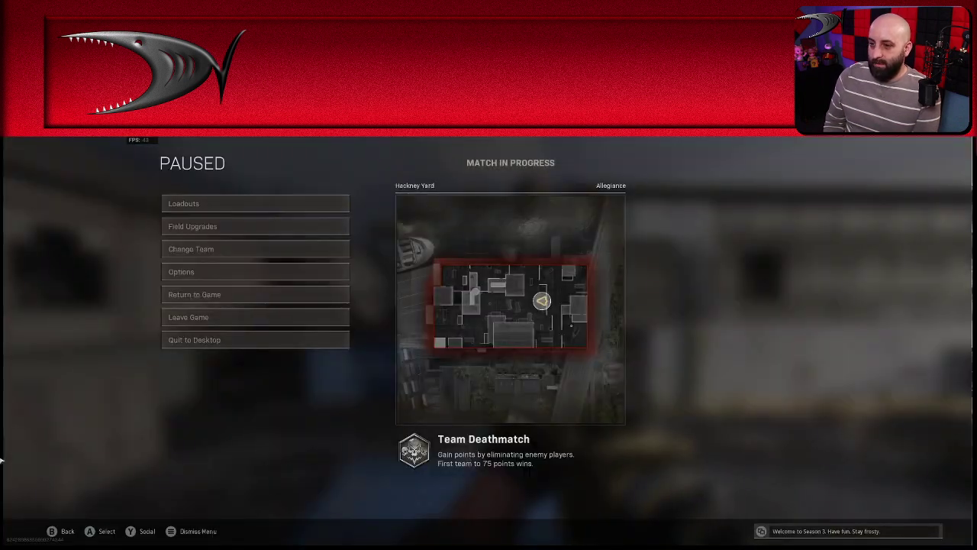
pyautogui.press('Down')
pyautogui.press('Down')
pyautogui.press('Down')
pyautogui.press('Return')
pyautogui.press('e')
pyautogui.press('e')
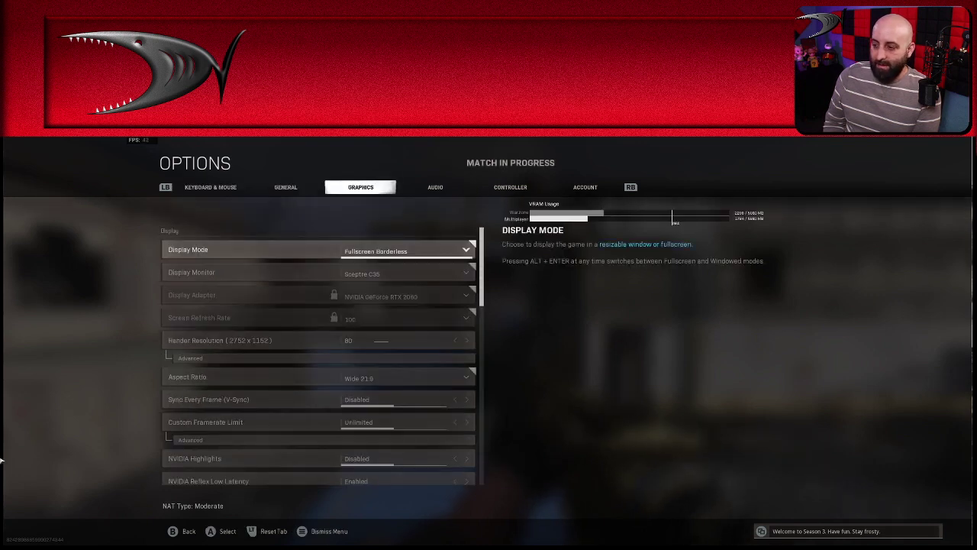
pyautogui.press('Down')
pyautogui.press('Down')
pyautogui.press('Down')
pyautogui.press('Down')
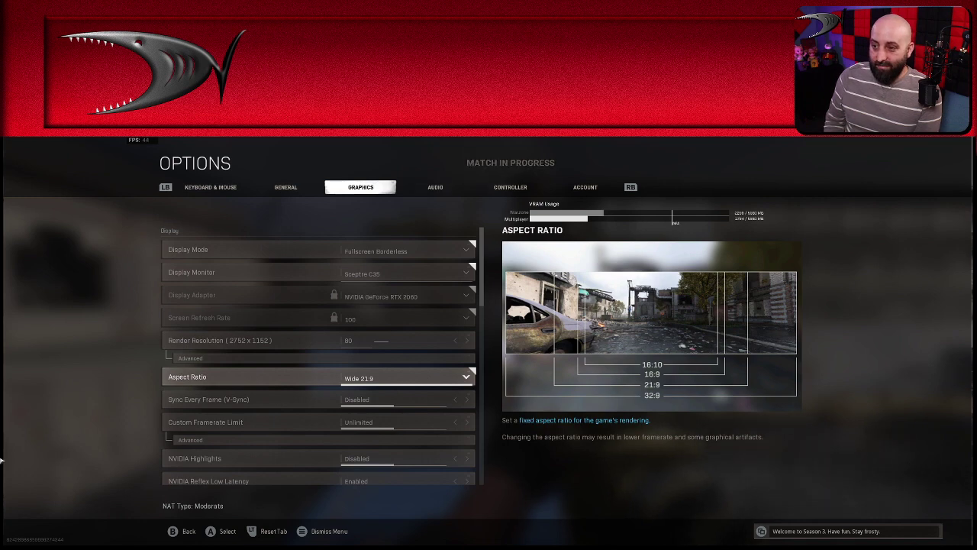
# Set the field of view to 110 in the general options and resume moving through the match.
pyautogui.press('q')
pyautogui.press('Down')
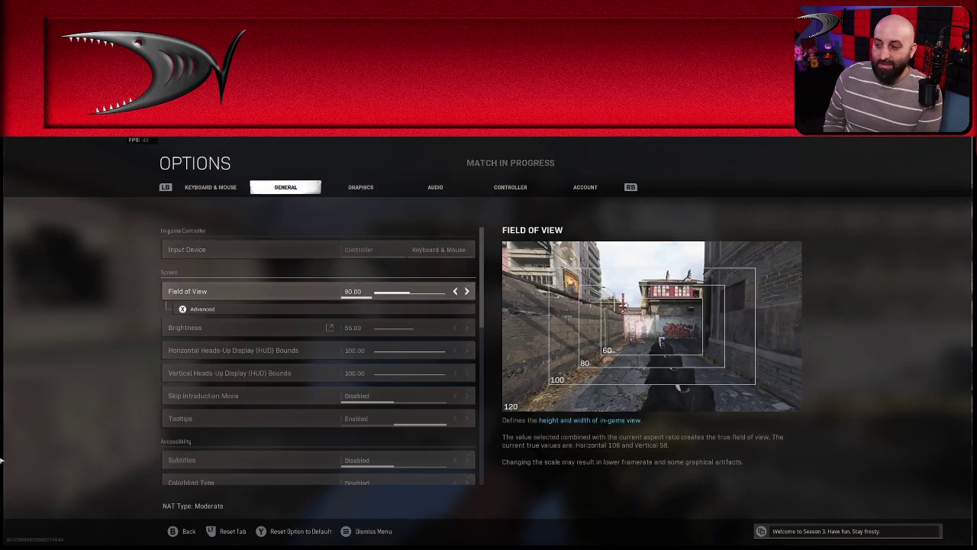
pyautogui.press('Right')
pyautogui.press('Right')
pyautogui.press('Right')
pyautogui.press('Right')
pyautogui.press('Right')
pyautogui.press('Right')
pyautogui.press('Right')
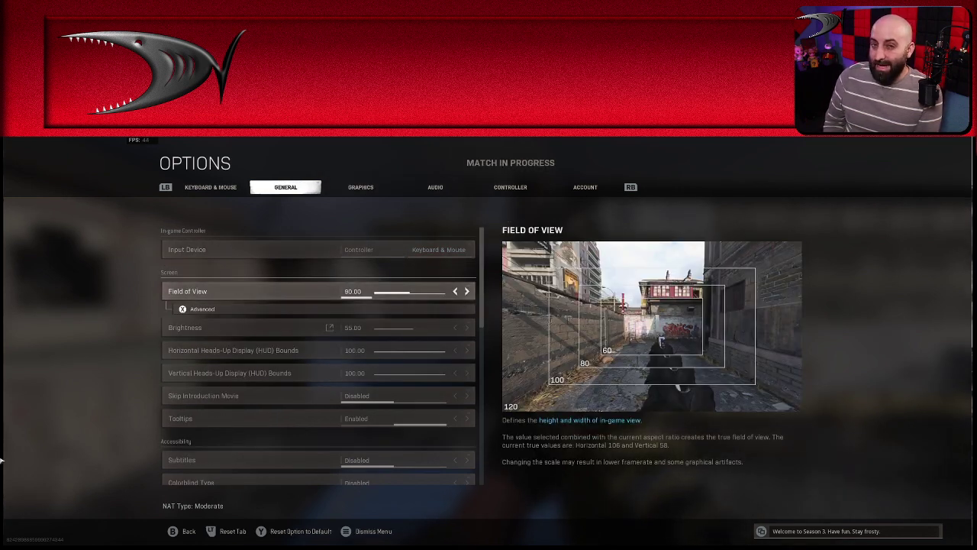
pyautogui.press('Right')
pyautogui.press('Right')
pyautogui.press('Right')
pyautogui.press('Right')
pyautogui.press('Right')
pyautogui.press('Right')
pyautogui.press('Right')
pyautogui.press('Right')
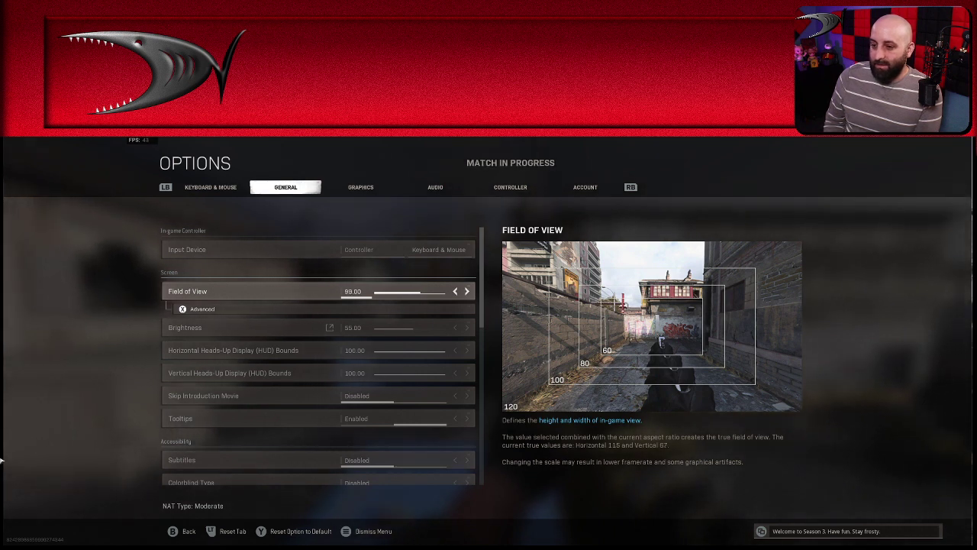
pyautogui.press('Right')
pyautogui.press('Right')
pyautogui.press('Right')
pyautogui.press('Right')
pyautogui.press('Right')
pyautogui.press('Right')
pyautogui.press('Right')
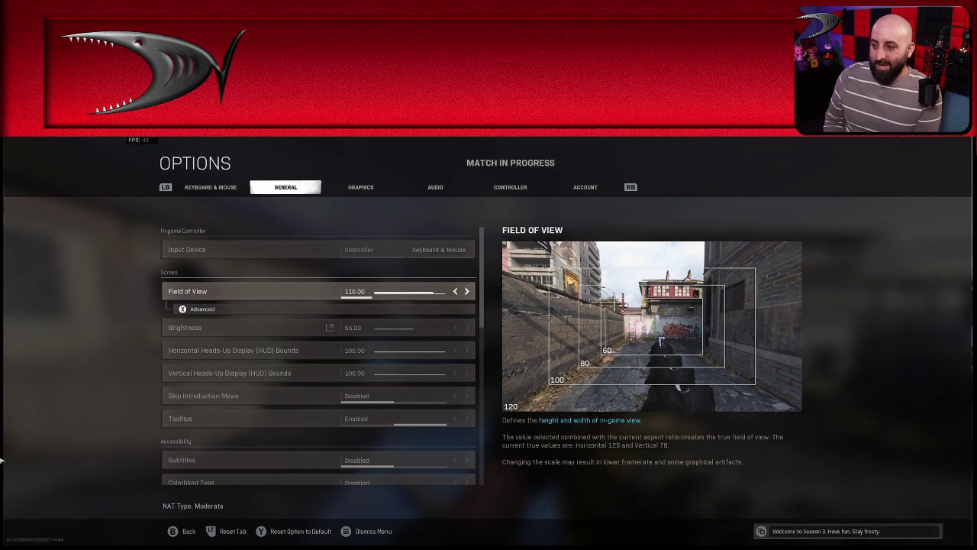
pyautogui.press('Left')
pyautogui.press('Left')
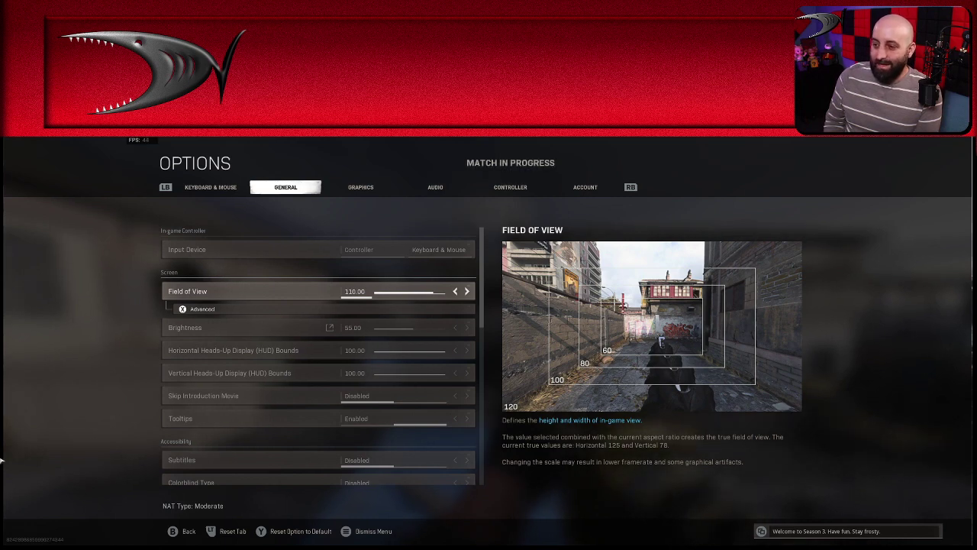
pyautogui.press('Escape')
pyautogui.press('Escape')
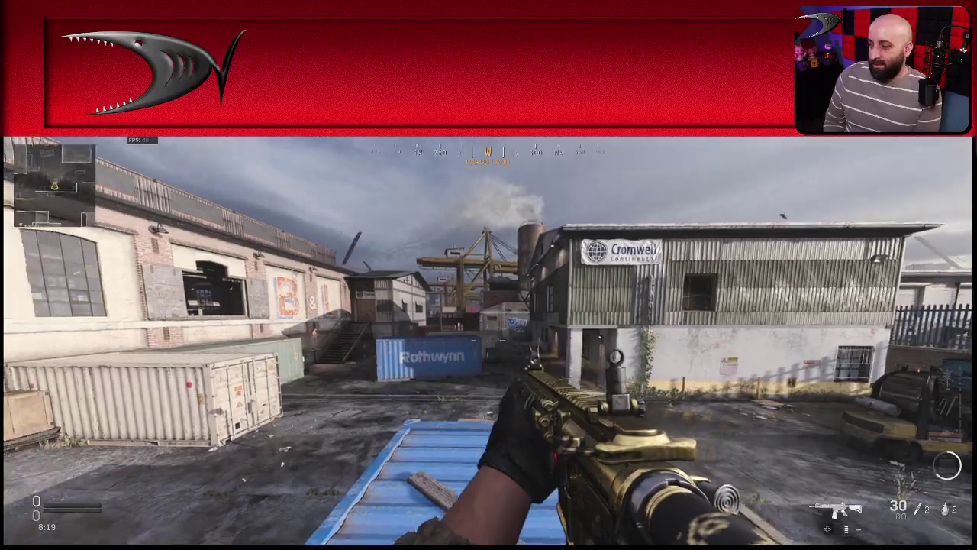
pyautogui.press('w')
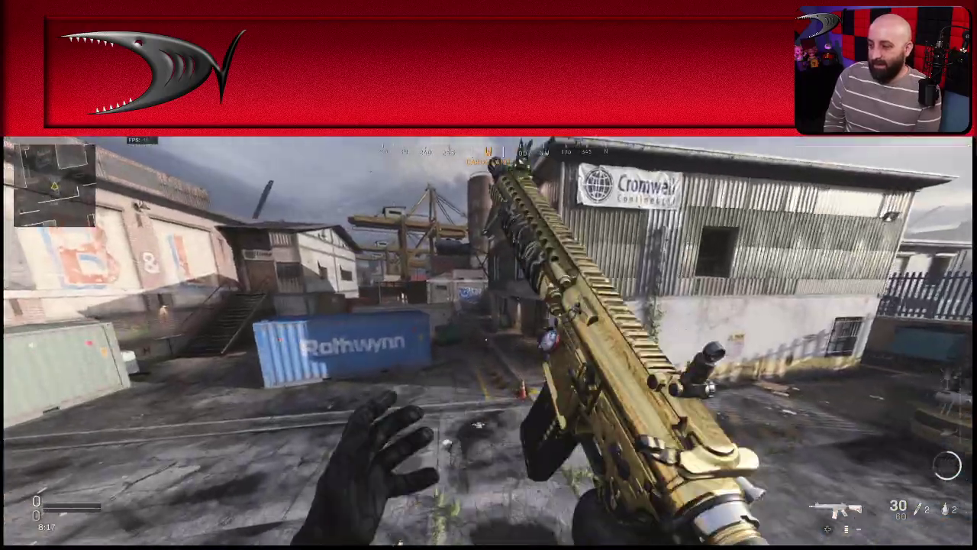